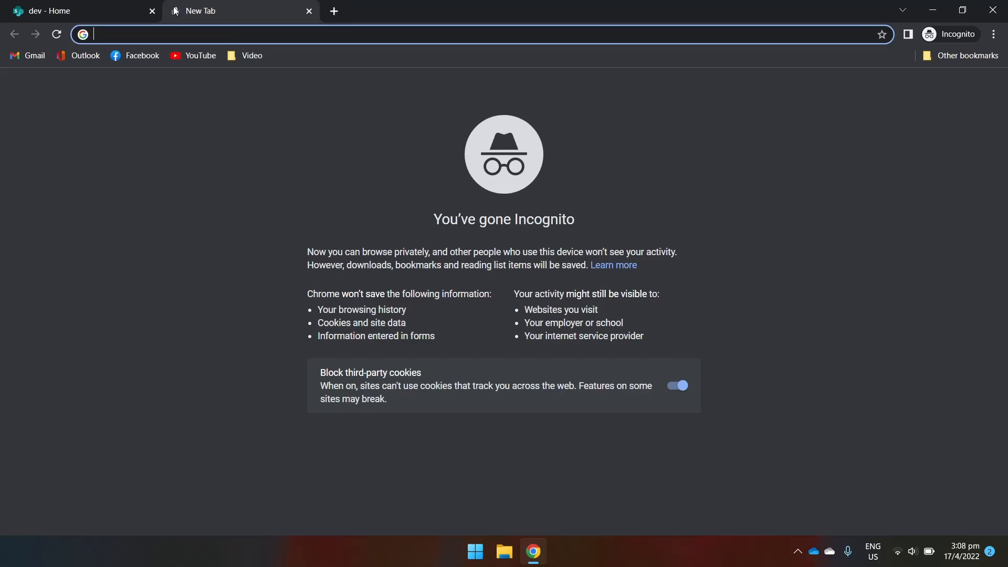
Load the appregnew.aspx page, generate a new Client Id, and copy it.
{"action": "type", "text": "https://devvoon.sharepoint.com/sites/dev/_layouts/15/appregnew.aspx"}
{"action": "key", "text": "Return"}
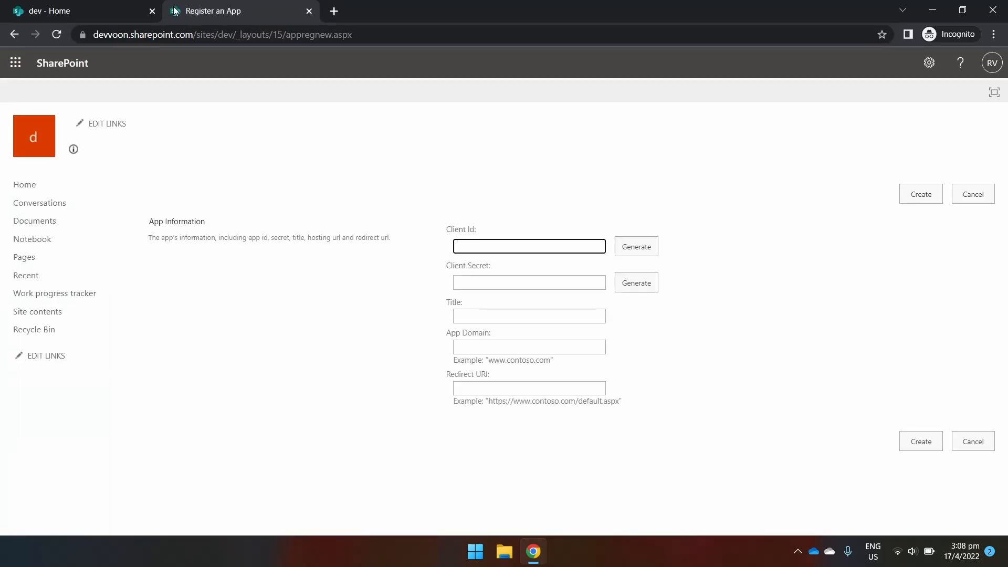
{"action": "left_click", "coordinate": [635, 252]}
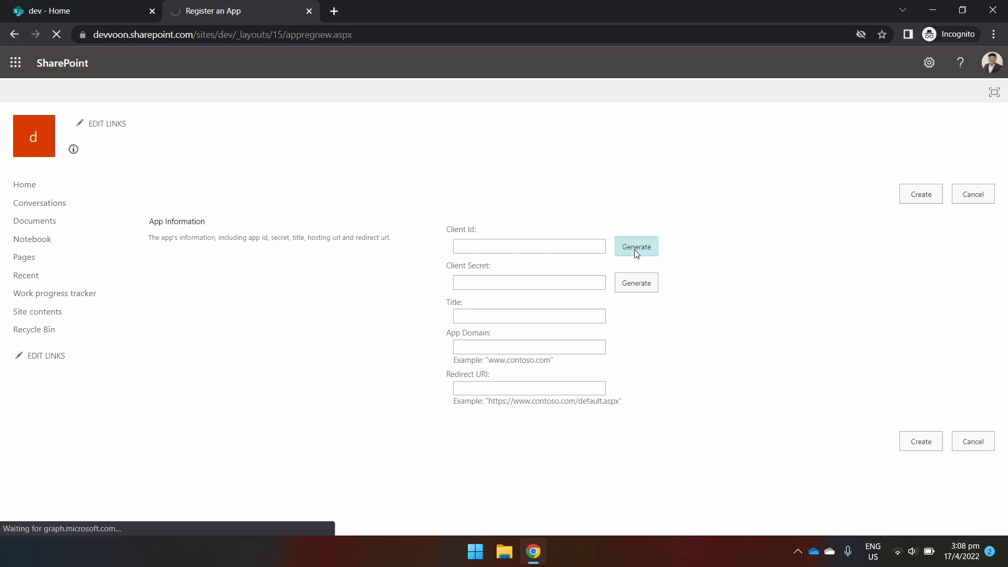
{"action": "triple_click", "coordinate": [547, 247]}
{"action": "key", "text": "ctrl+c"}
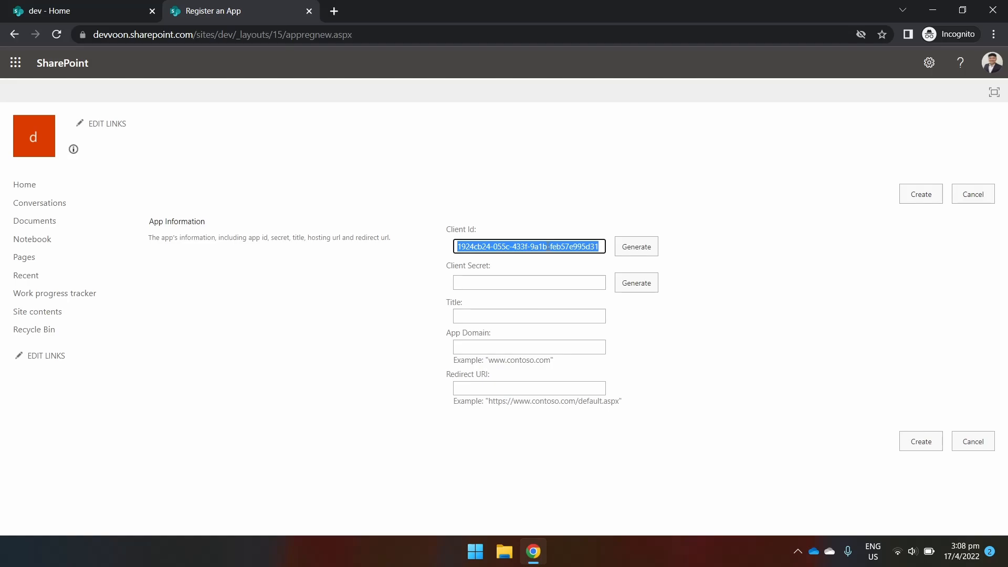
{"action": "key", "text": "alt+Tab"}
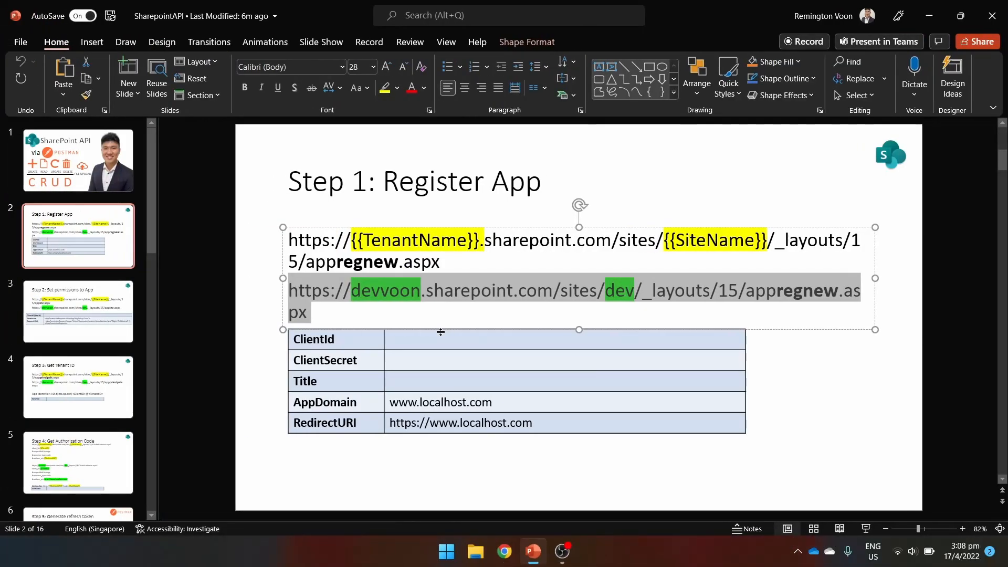
Paste the Client Id into the slide's ClientId cell, then generate and copy a Client Secret.
{"action": "left_click", "coordinate": [434, 341]}
{"action": "key", "text": "ctrl+v"}
{"action": "key", "text": "alt+Tab"}
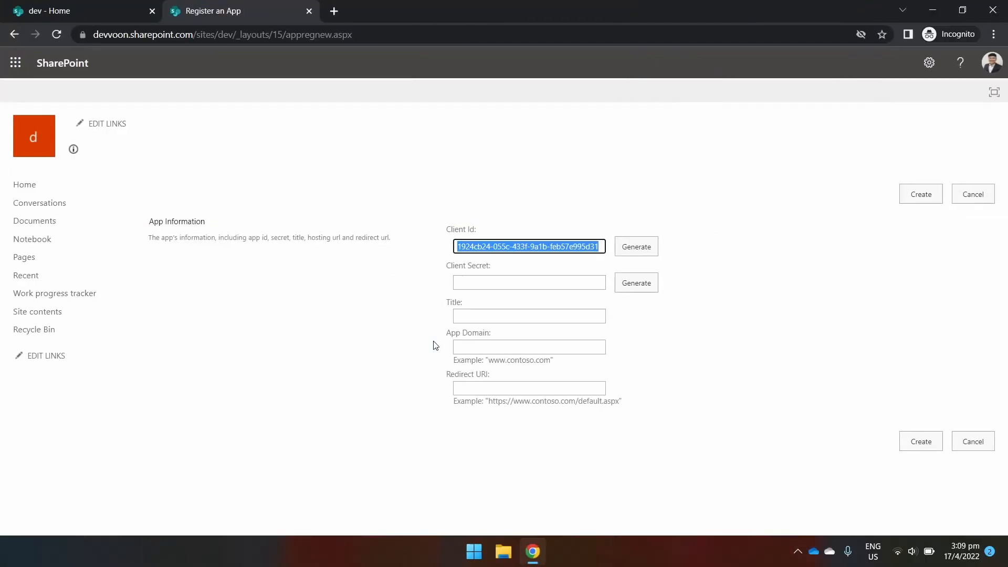
{"action": "left_click", "coordinate": [648, 278]}
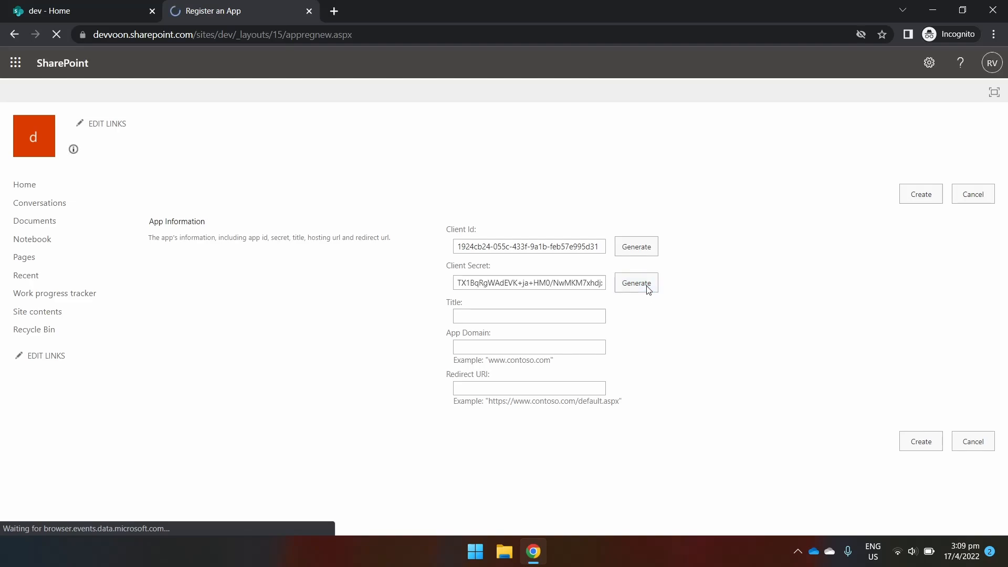
{"action": "key", "text": "ctrl+a"}
{"action": "key", "text": "ctrl+c"}
Paste the copied Client Secret into the table's ClientSecret cell.
{"action": "key", "text": "alt+Tab"}
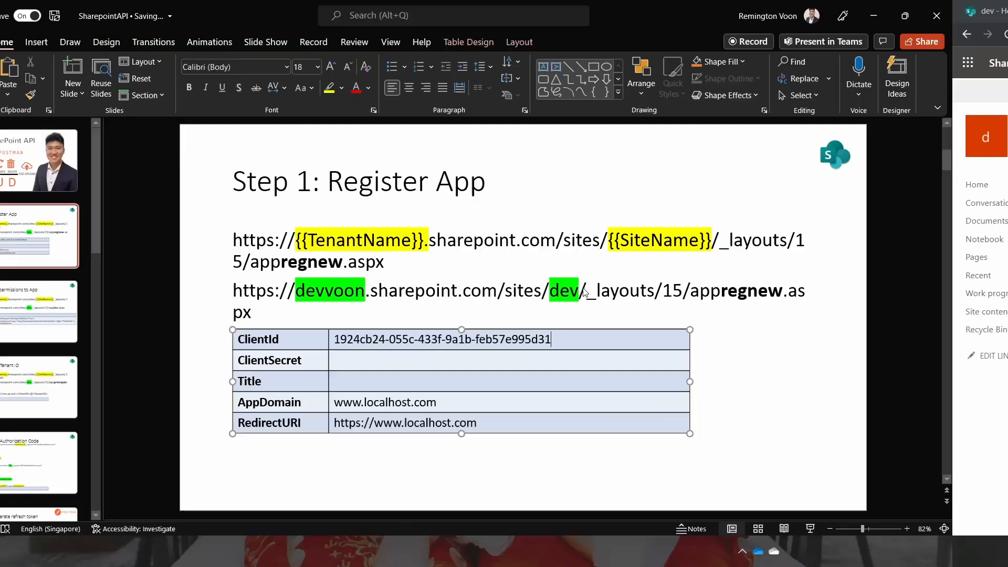
{"action": "left_click", "coordinate": [444, 364]}
{"action": "key", "text": "ctrl+v"}
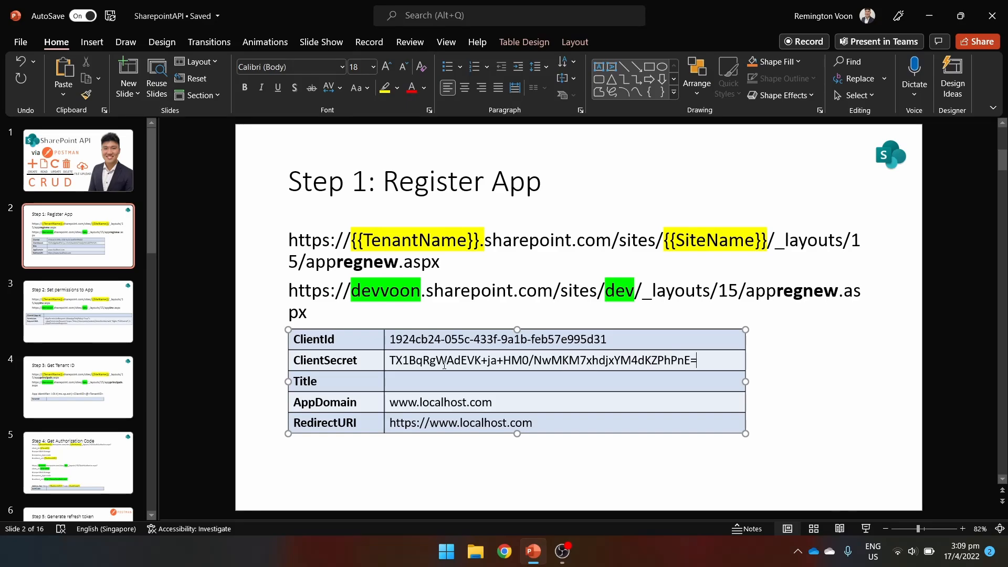
{"action": "key", "text": "alt+Tab"}
{"action": "left_click", "coordinate": [498, 313]}
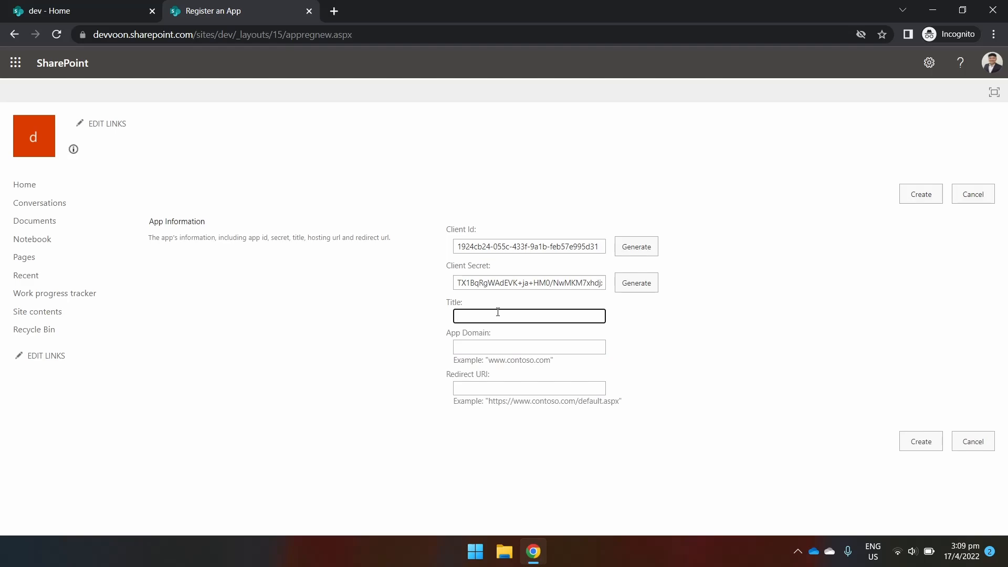
{"action": "type", "text": "SharepointAPI"}
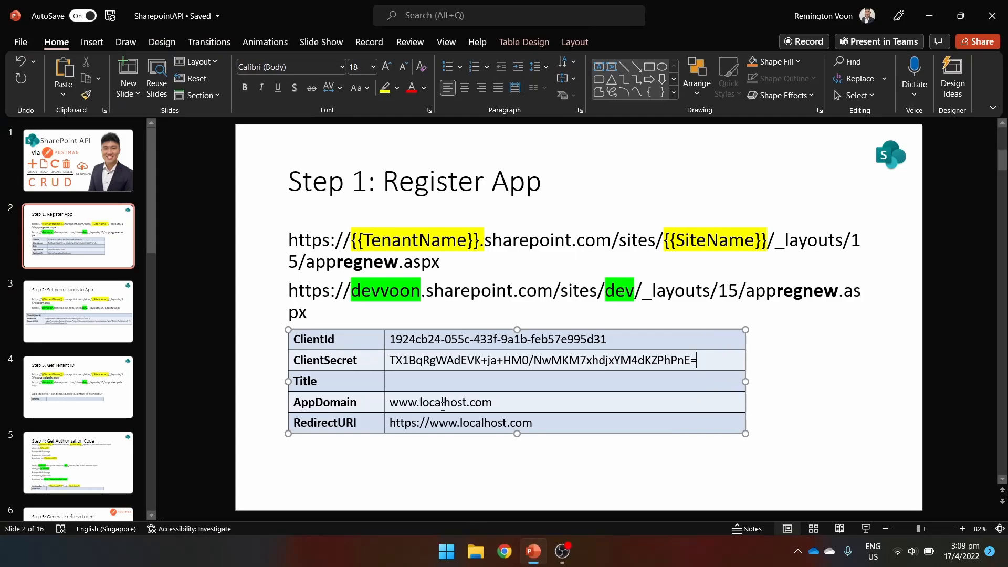
{"action": "left_click_drag", "start_coordinate": [484, 403], "coordinate": [402, 399]}
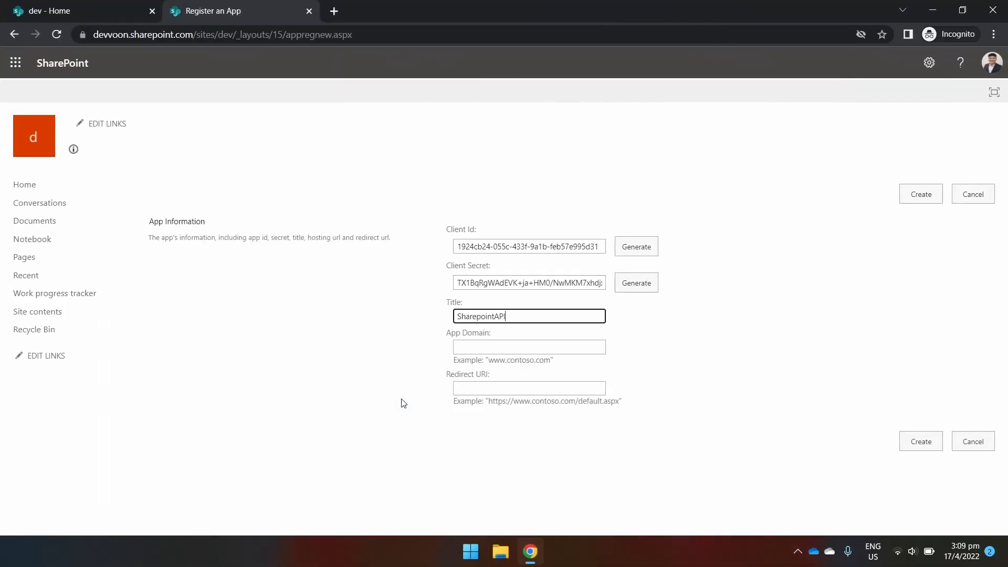
{"action": "left_click", "coordinate": [504, 348]}
{"action": "key", "text": "ctrl+v"}
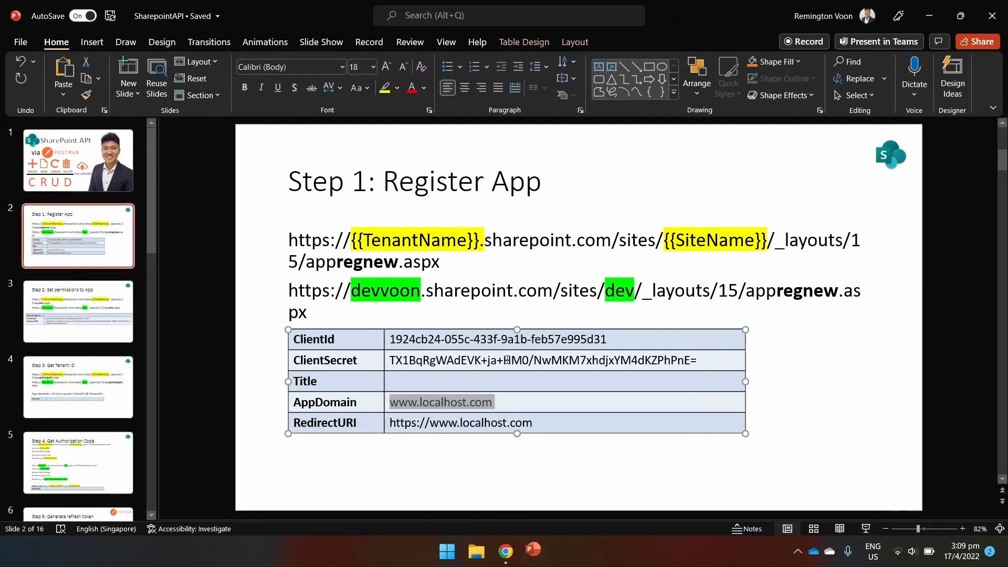
{"action": "left_click_drag", "start_coordinate": [532, 422], "coordinate": [391, 423]}
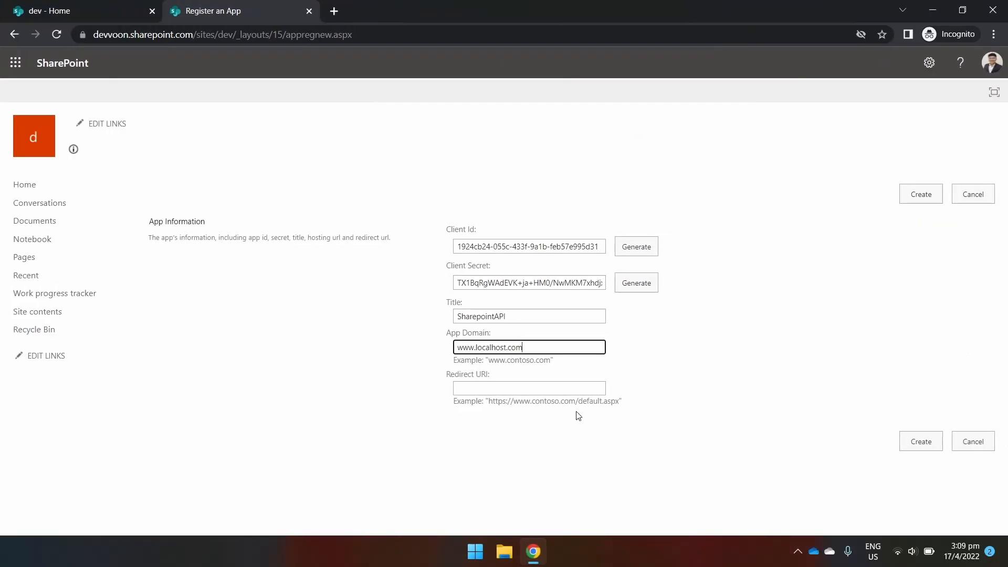
{"action": "left_click", "coordinate": [569, 389]}
{"action": "key", "text": "ctrl+v"}
{"action": "left_click", "coordinate": [899, 408]}
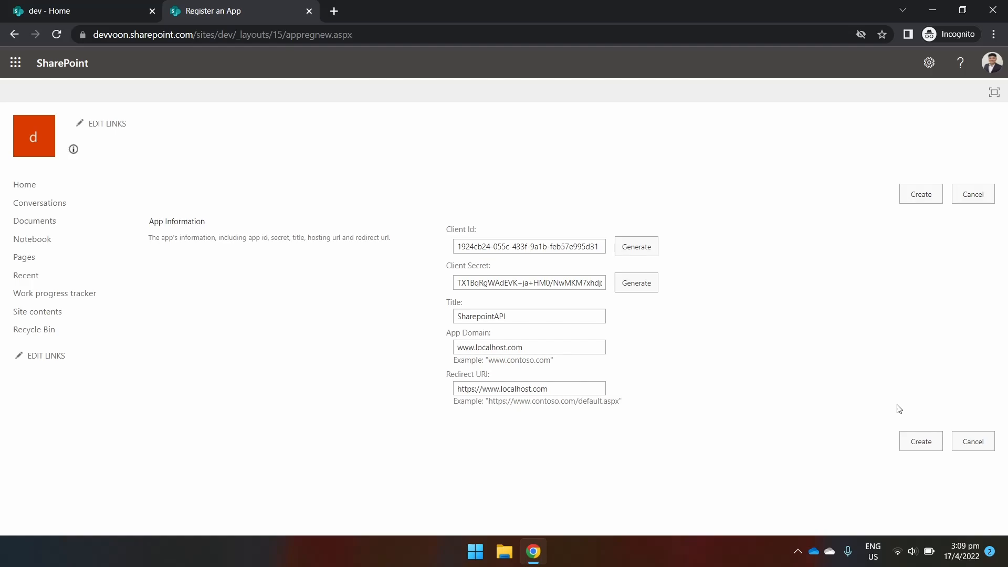
{"action": "left_click", "coordinate": [908, 431]}
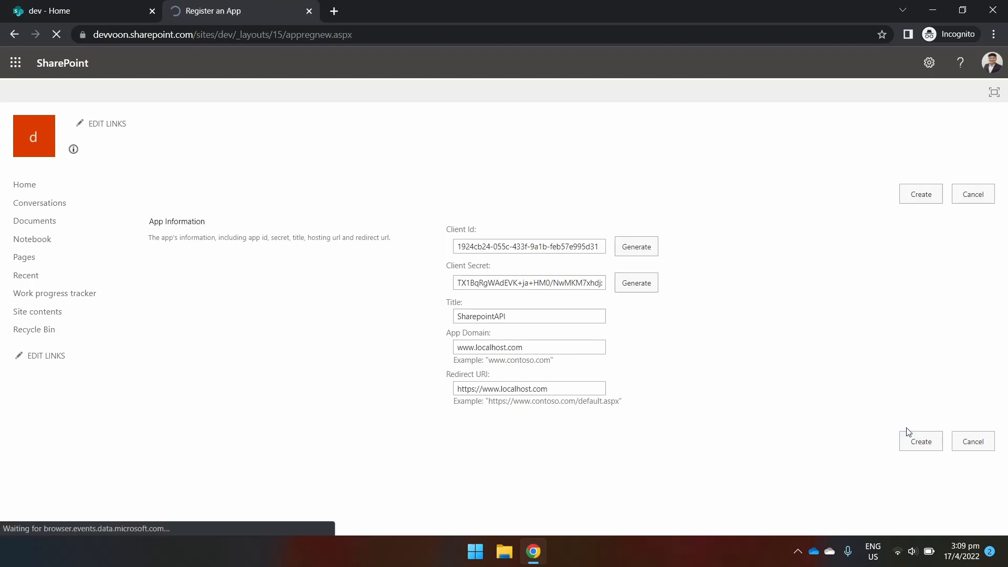
Dismiss the registration confirmation and go to slide 3, 'Step 2: Set permissions to App'.
{"action": "left_click", "coordinate": [968, 263]}
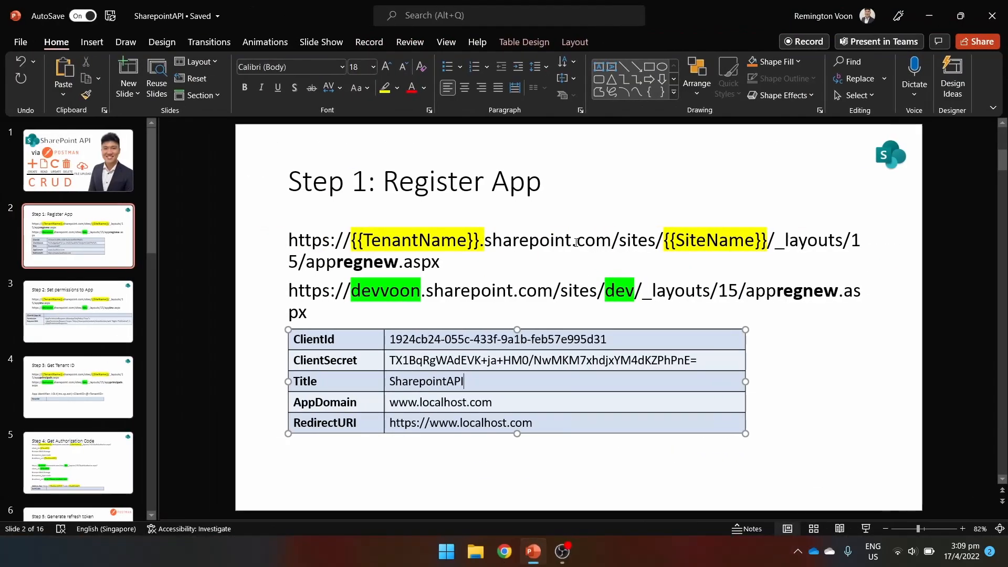
{"action": "left_click", "coordinate": [95, 310]}
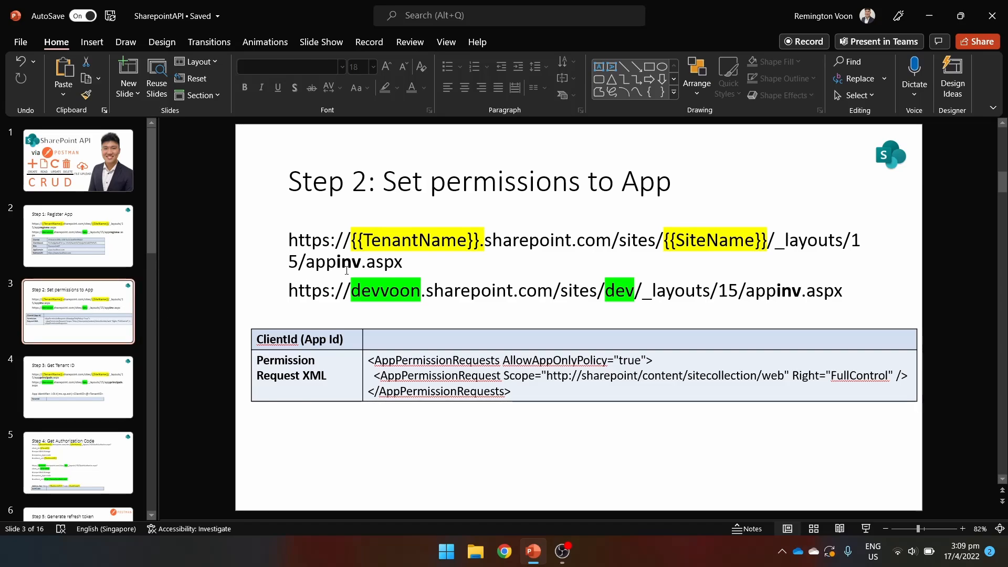
Load the appinv.aspx grant-permission page in Chrome using the URL from the slide.
{"action": "left_click_drag", "start_coordinate": [844, 291], "coordinate": [288, 290]}
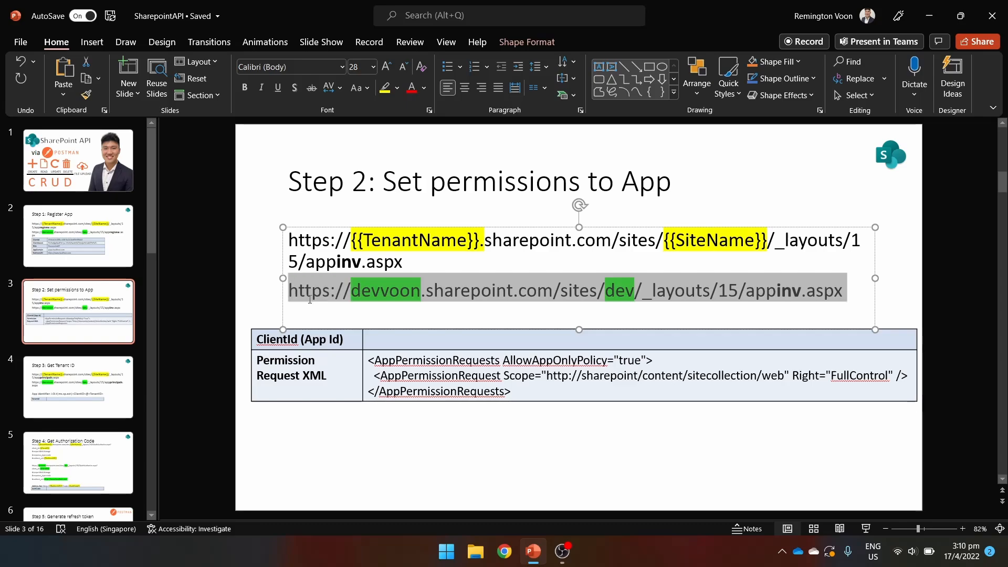
{"action": "key", "text": "alt+Tab"}
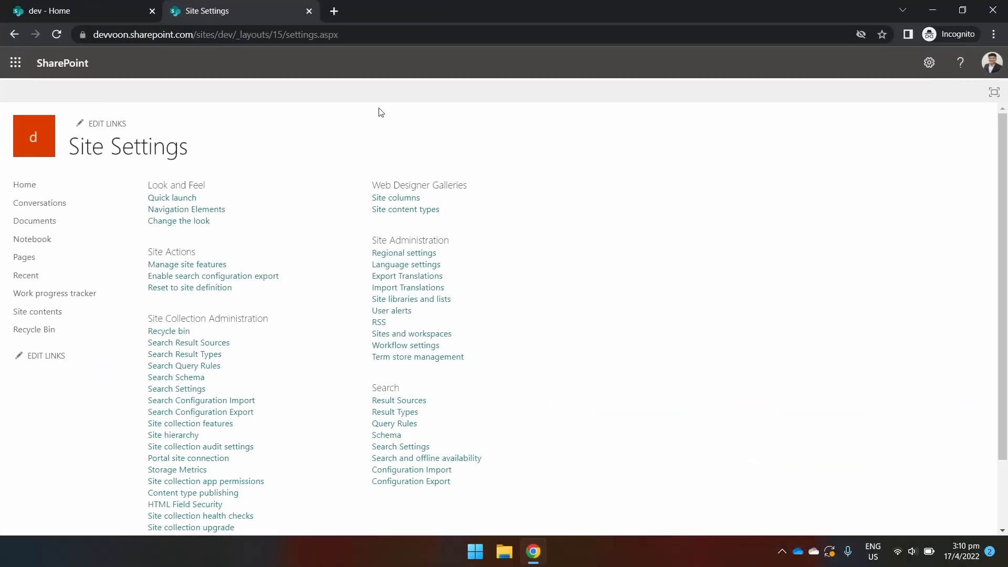
{"action": "left_click", "coordinate": [366, 41]}
{"action": "key", "text": "ctrl+v"}
{"action": "key", "text": "Return"}
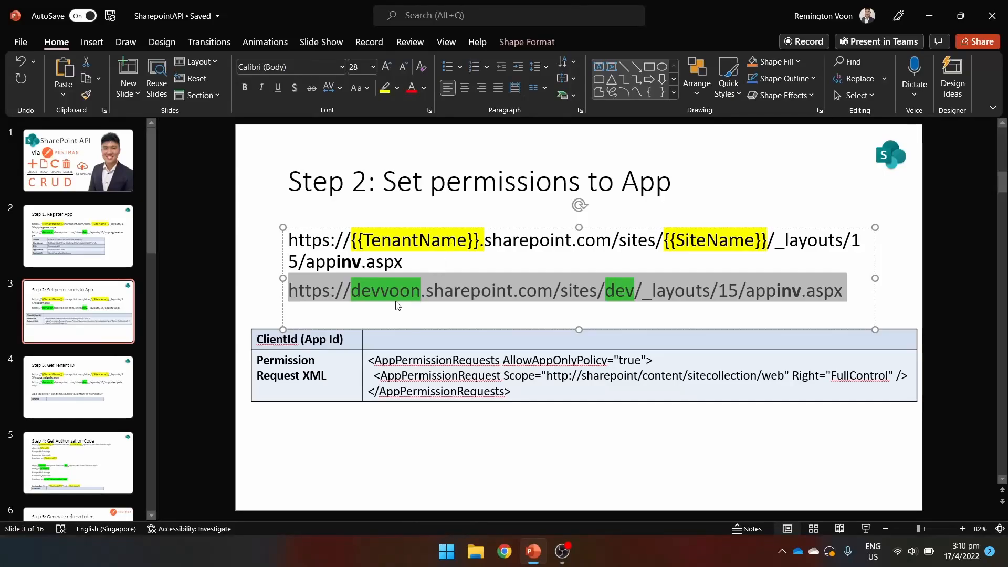
Copy the ClientId from the Step 1 slide into the Step 2 table's App Id cell.
{"action": "left_click", "coordinate": [122, 250]}
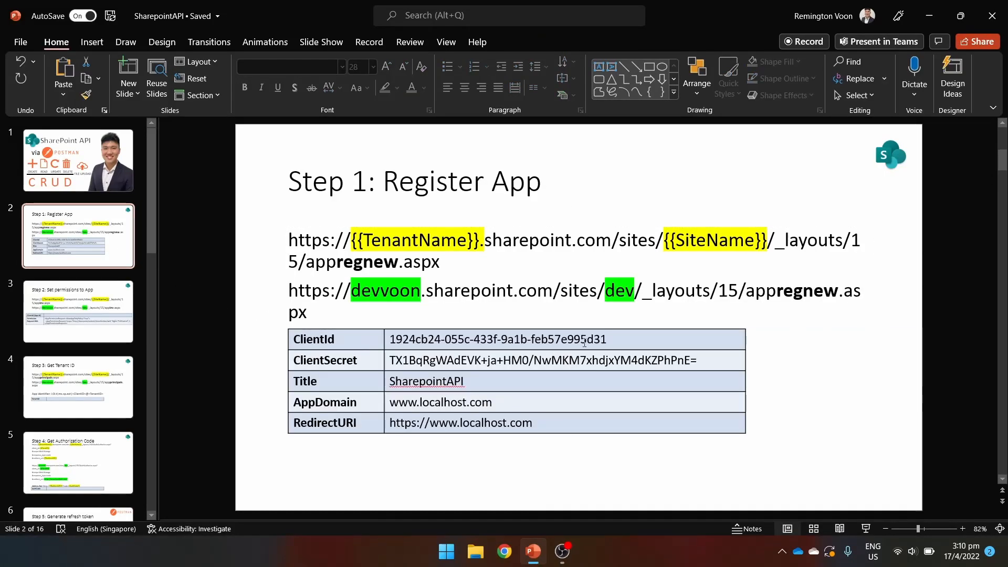
{"action": "triple_click", "coordinate": [512, 338]}
{"action": "key", "text": "ctrl+c"}
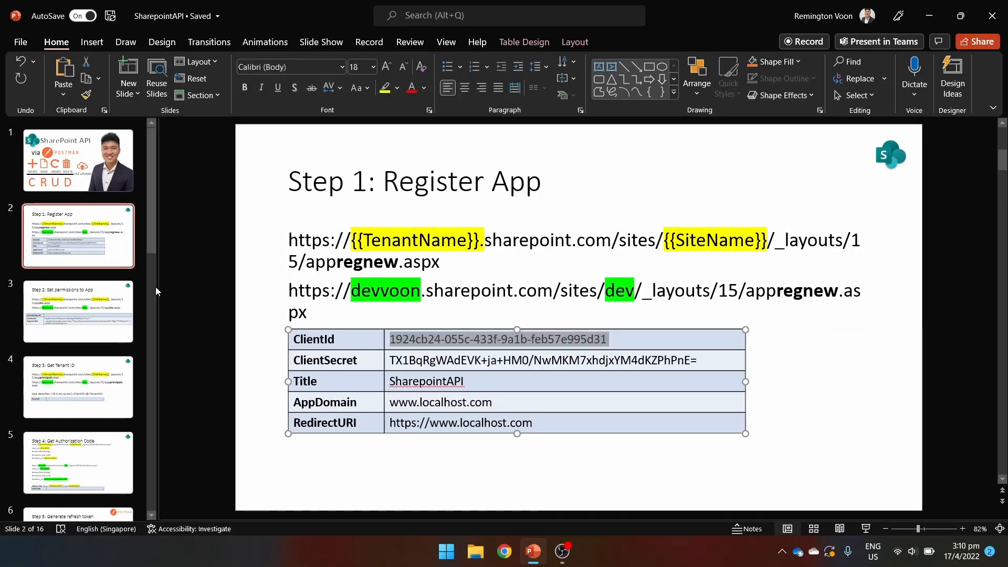
{"action": "left_click", "coordinate": [116, 307]}
{"action": "left_click", "coordinate": [411, 339]}
{"action": "key", "text": "ctrl+v"}
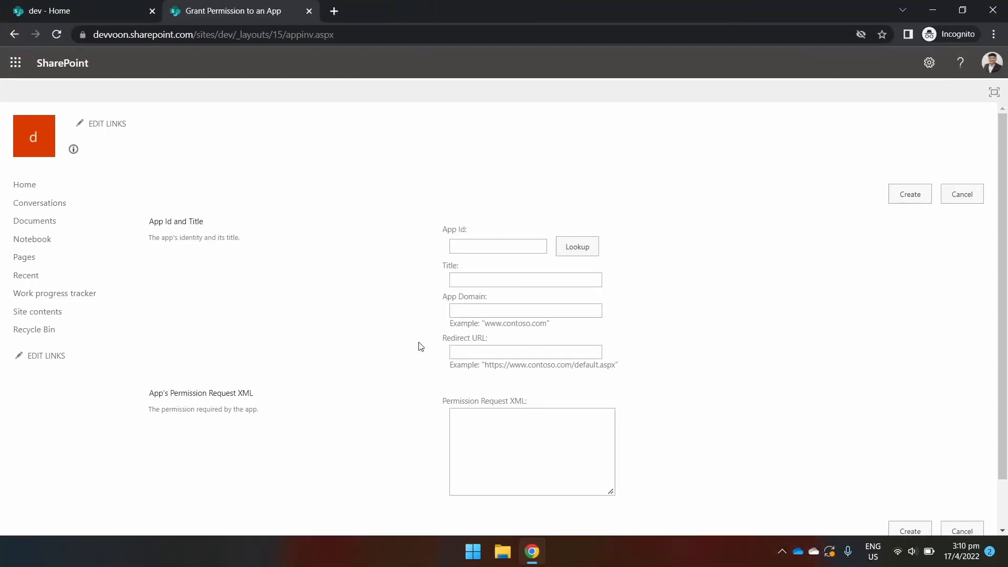
{"action": "left_click", "coordinate": [496, 246]}
Look up the app by its Client Id, paste the full-control permission XML, create, and trust it.
{"action": "key", "text": "ctrl+v"}
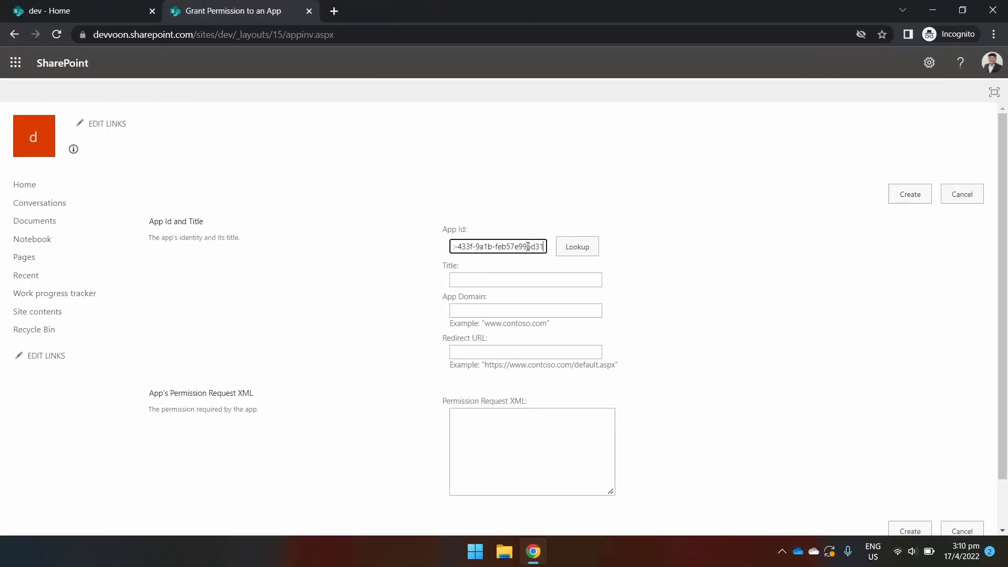
{"action": "left_click", "coordinate": [585, 251]}
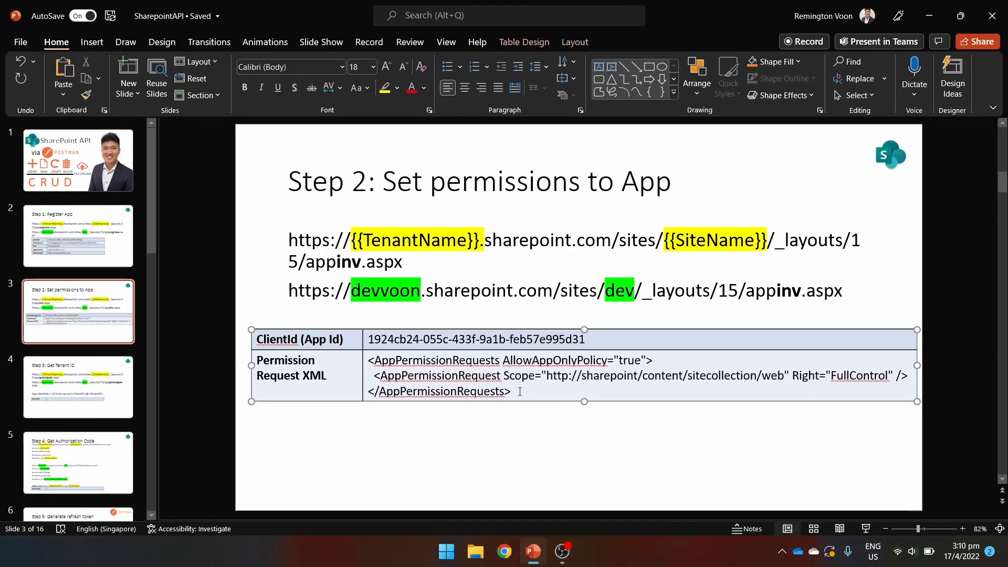
{"action": "left_click_drag", "start_coordinate": [520, 393], "coordinate": [365, 363]}
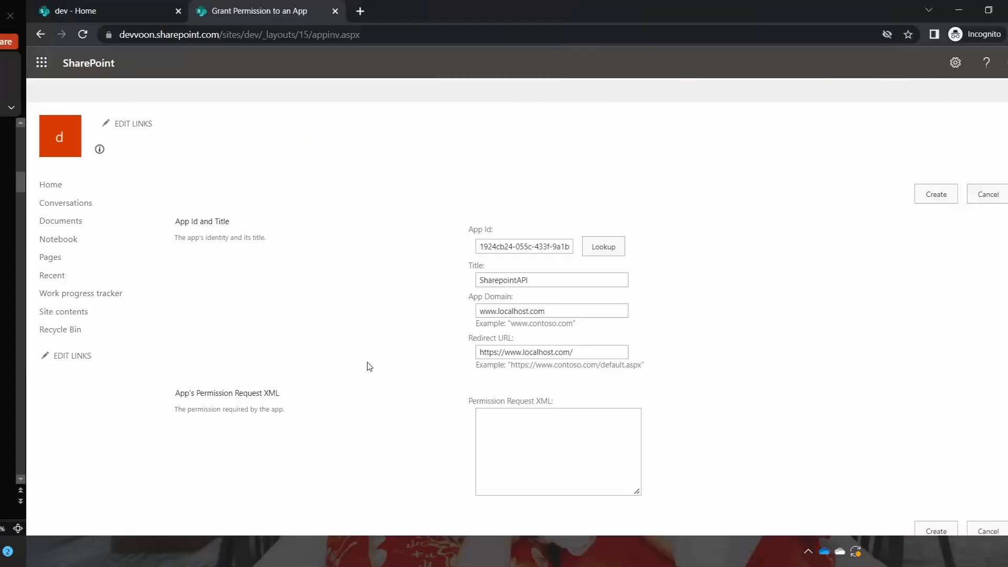
{"action": "left_click", "coordinate": [476, 418]}
{"action": "key", "text": "ctrl+v"}
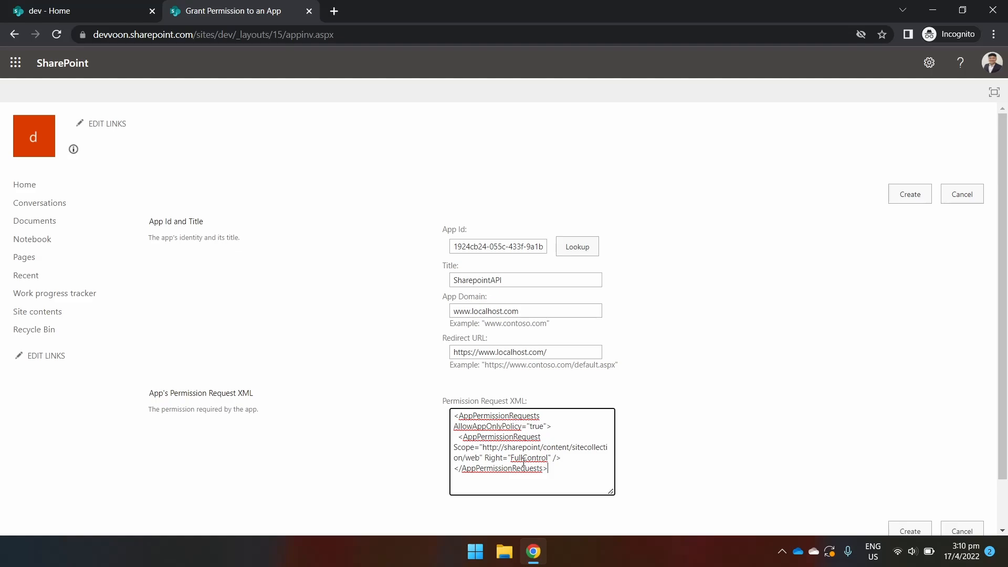
{"action": "left_click", "coordinate": [895, 531]}
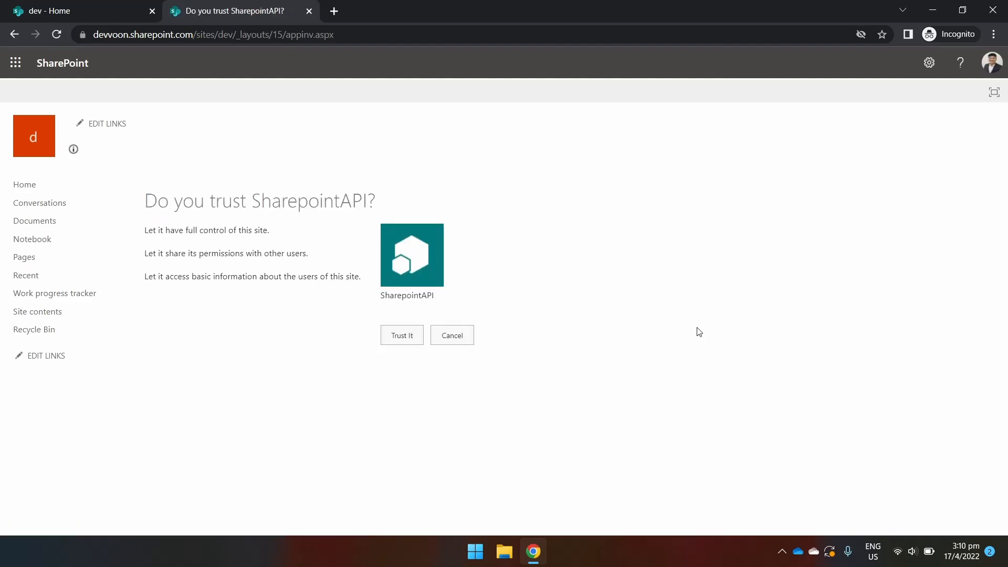
{"action": "left_click", "coordinate": [389, 328]}
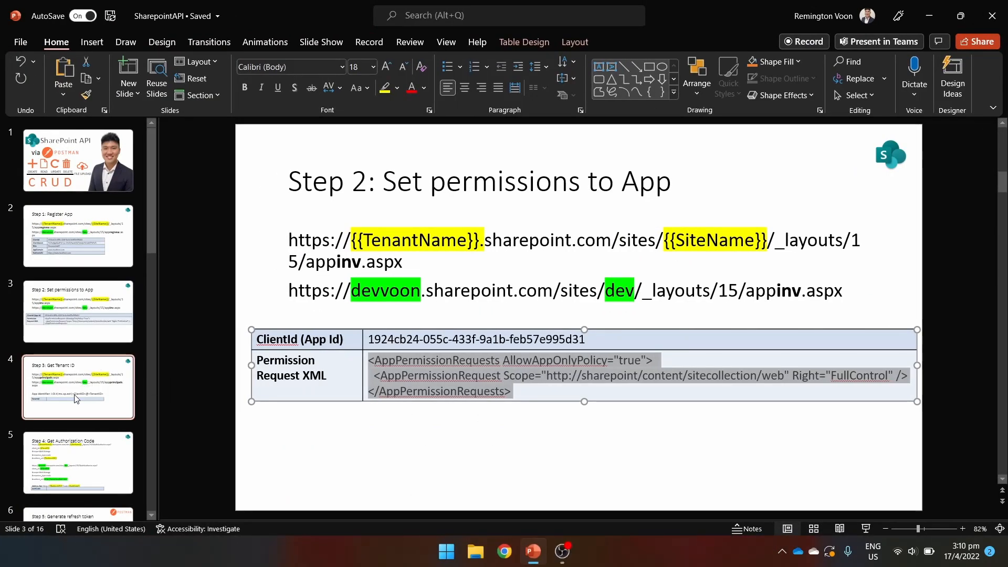
Open the dev site's appprincipals page in Chrome using the URL from the Step 3 slide.
{"action": "left_click", "coordinate": [77, 399]}
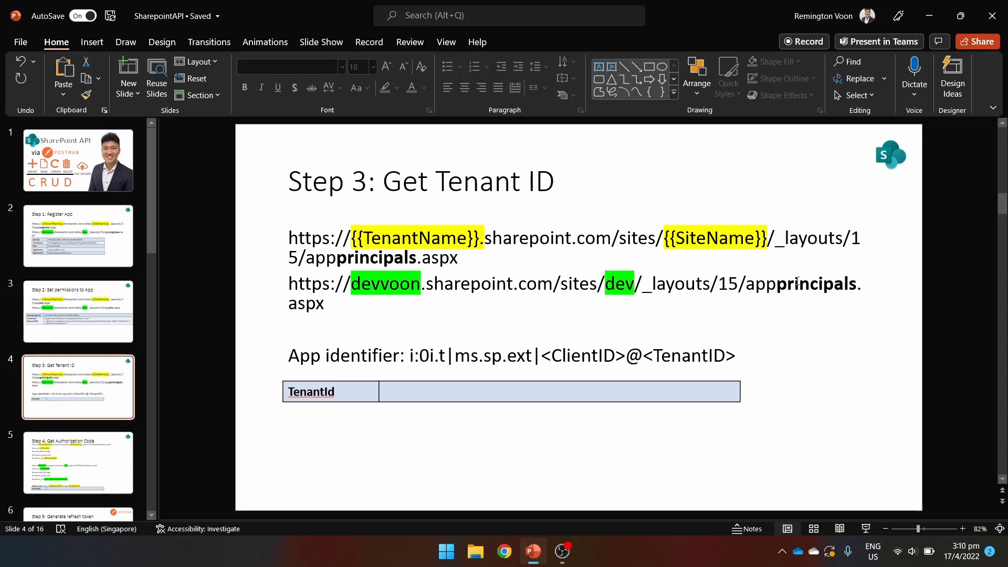
{"action": "left_click", "coordinate": [722, 304]}
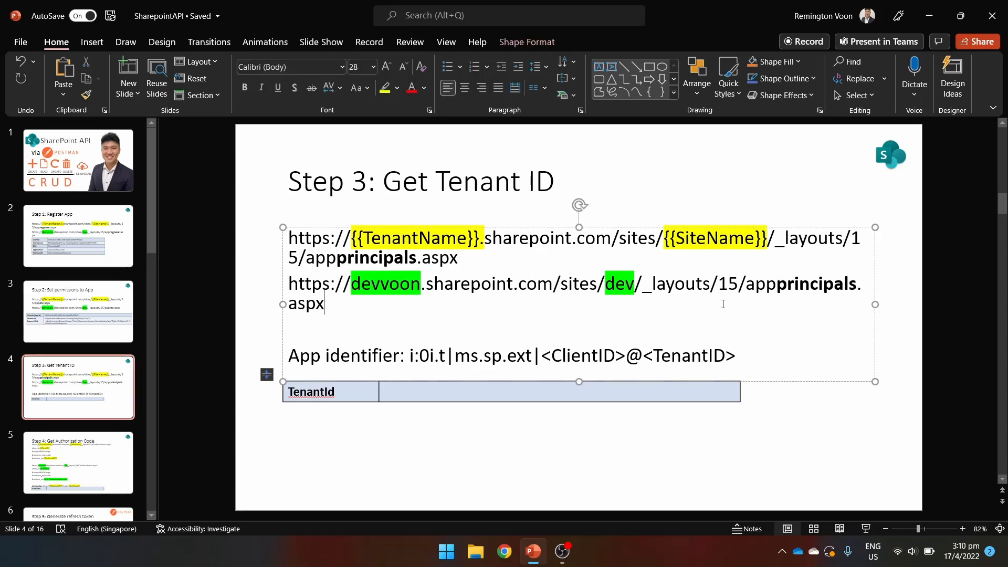
{"action": "triple_click", "coordinate": [357, 303]}
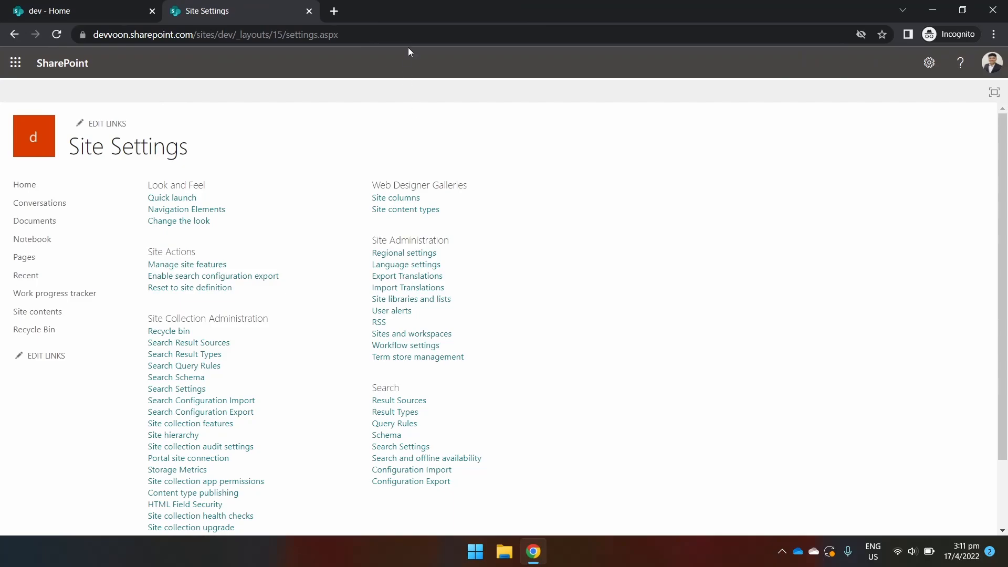
{"action": "left_click", "coordinate": [415, 35]}
{"action": "key", "text": "ctrl+v"}
{"action": "key", "text": "Return"}
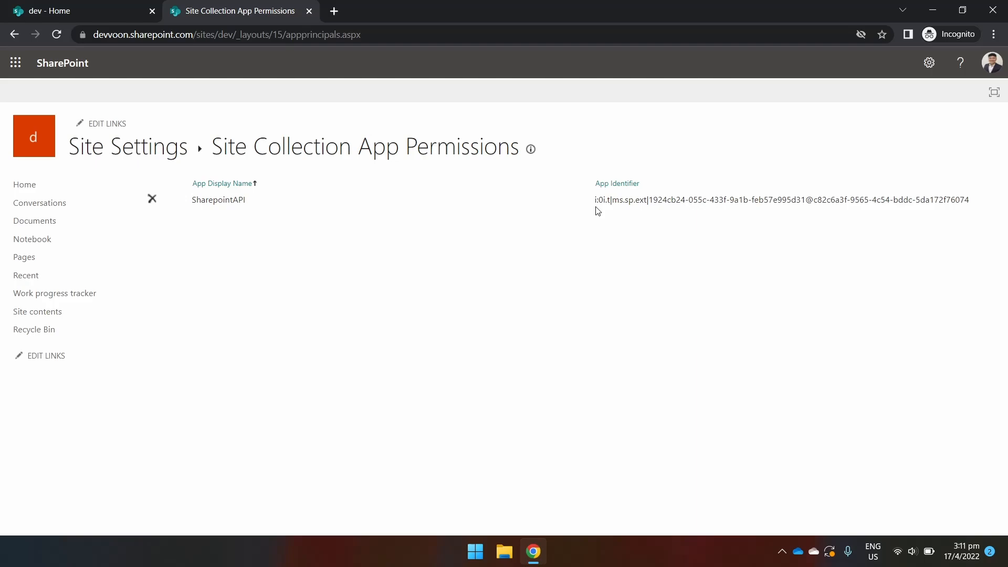
Copy the tenant ID after the @ sign into the slide's TenantId cell.
{"action": "key", "text": "ctrl+super+Left"}
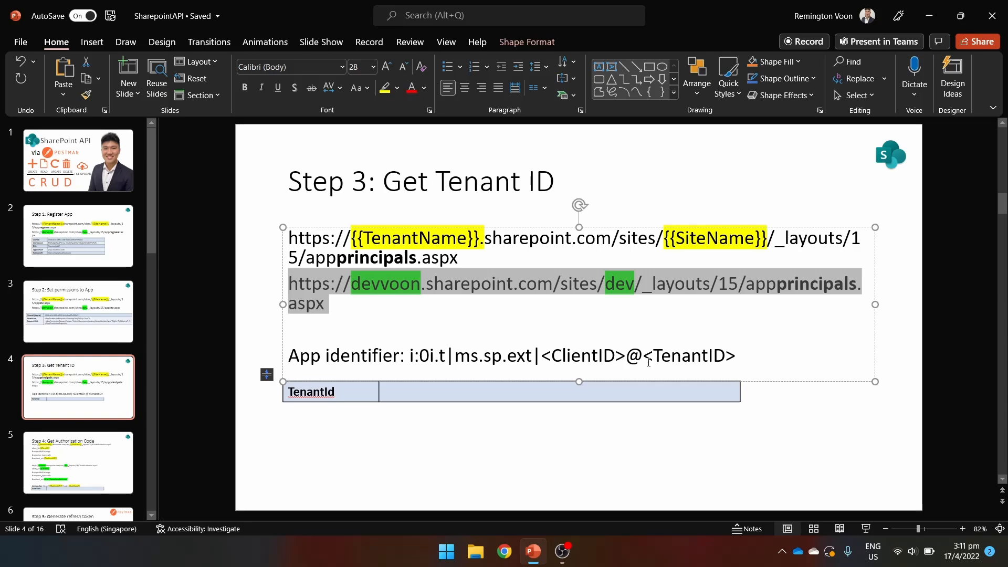
{"action": "double_click", "coordinate": [674, 357]}
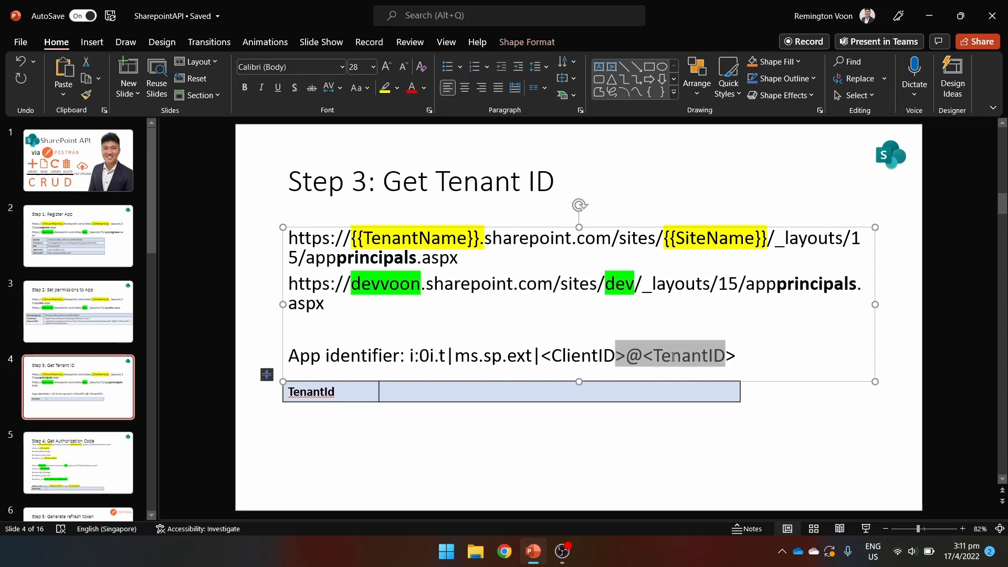
{"action": "left_click", "coordinate": [715, 357]}
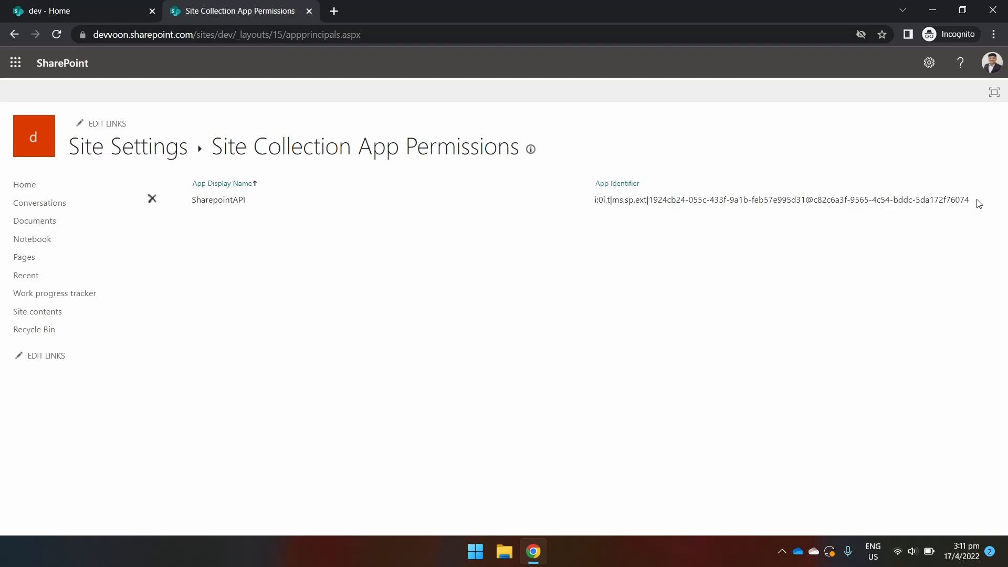
{"action": "left_click_drag", "start_coordinate": [972, 201], "coordinate": [814, 202]}
{"action": "key", "text": "ctrl+c"}
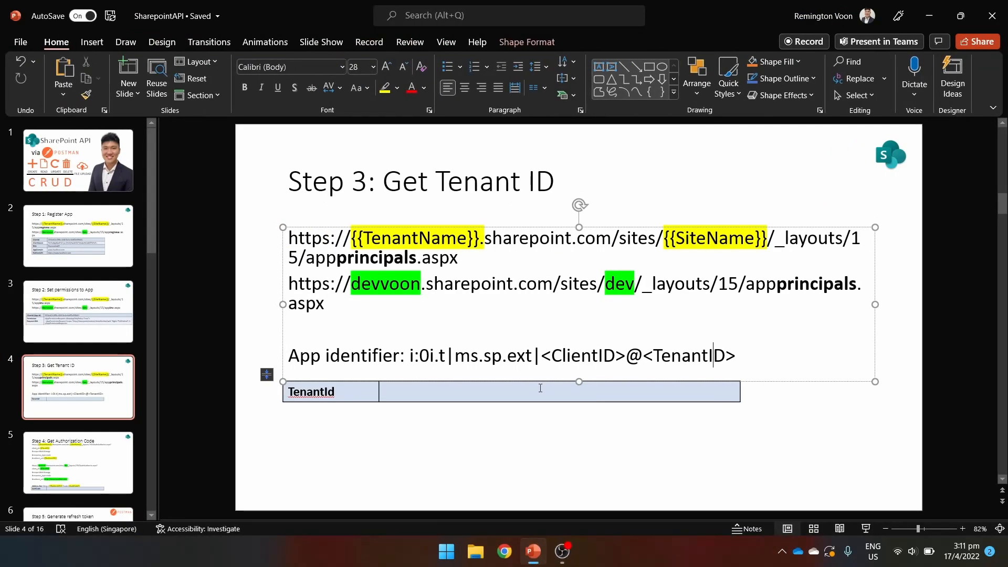
{"action": "left_click", "coordinate": [538, 391]}
{"action": "key", "text": "ctrl+v"}
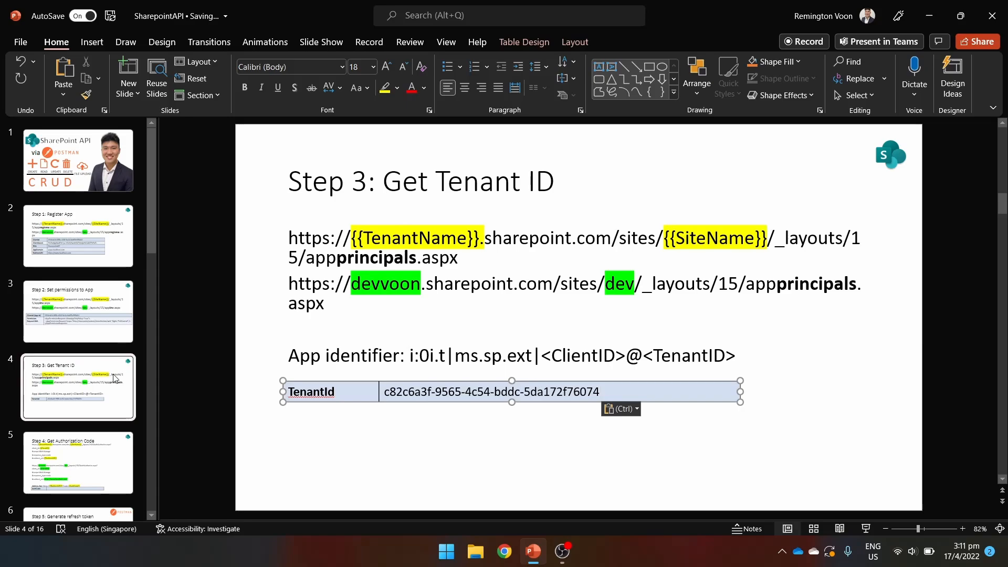
{"action": "left_click", "coordinate": [89, 455]}
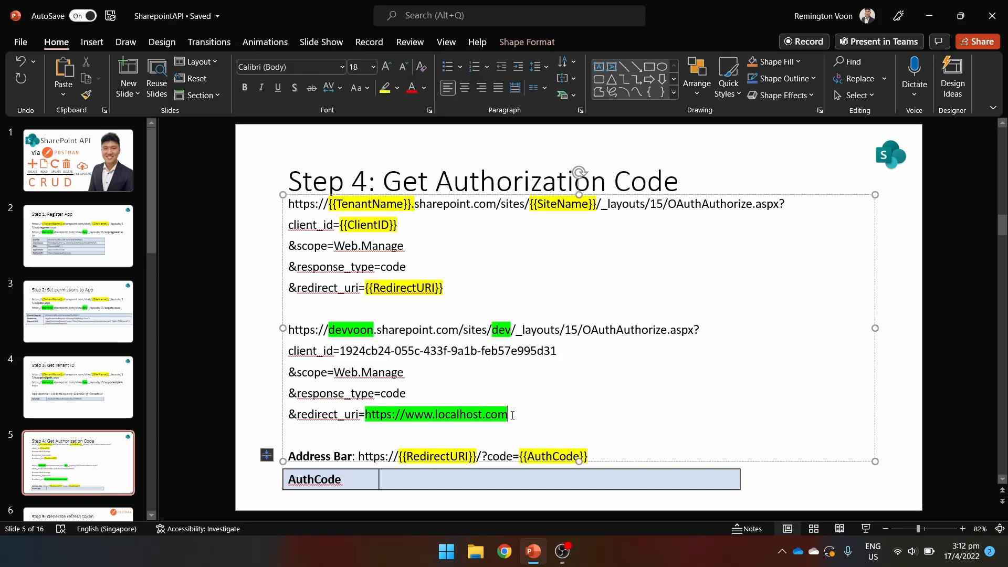
Select the completed dev site authorize URL block on the Step 4 slide.
{"action": "left_click_drag", "start_coordinate": [513, 414], "coordinate": [287, 334]}
{"action": "key", "text": "ctrl+c"}
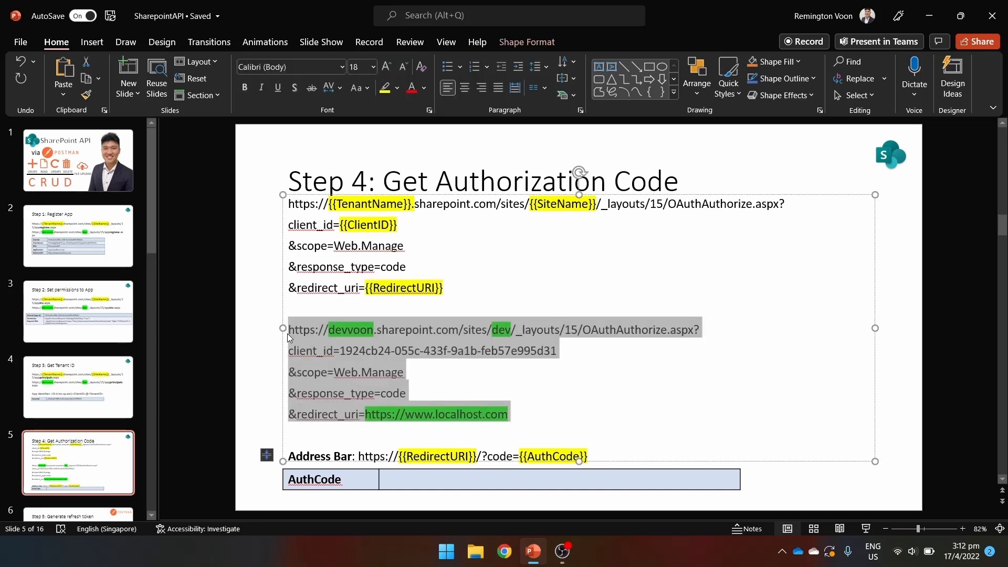
Paste the authorize URL into Notepad, join its five lines into one, and copy it.
{"action": "key", "text": "super"}
{"action": "type", "text": "notepad"}
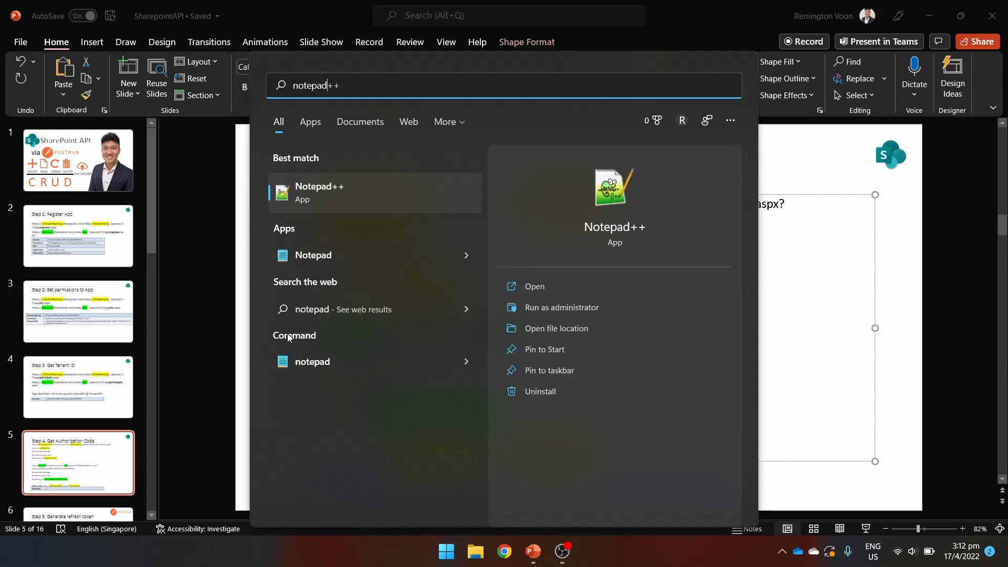
{"action": "key", "text": "Down"}
{"action": "key", "text": "Return"}
{"action": "key", "text": "ctrl+v"}
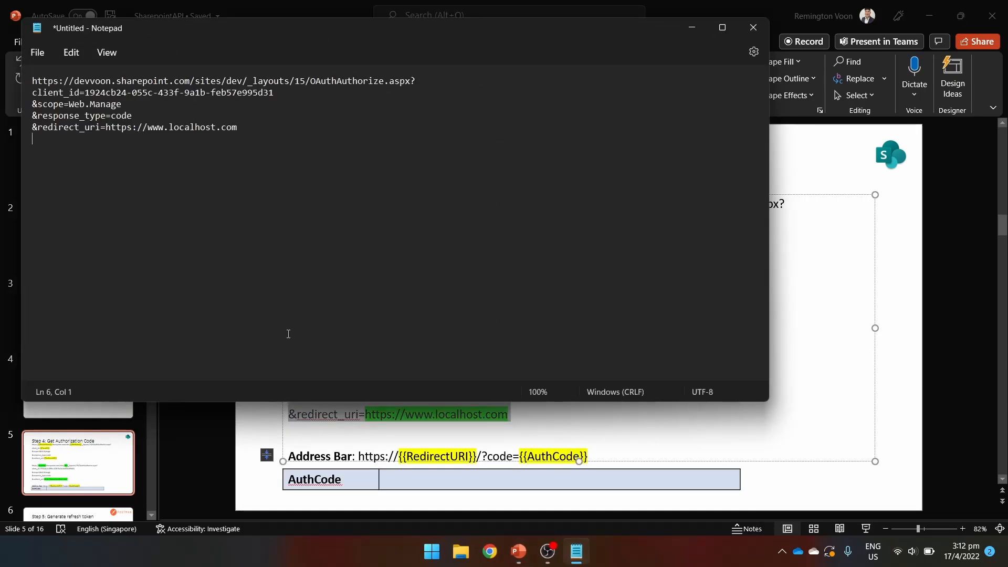
{"action": "left_click", "coordinate": [33, 127]}
{"action": "key", "text": "BackSpace"}
{"action": "left_click", "coordinate": [33, 115]}
{"action": "key", "text": "BackSpace"}
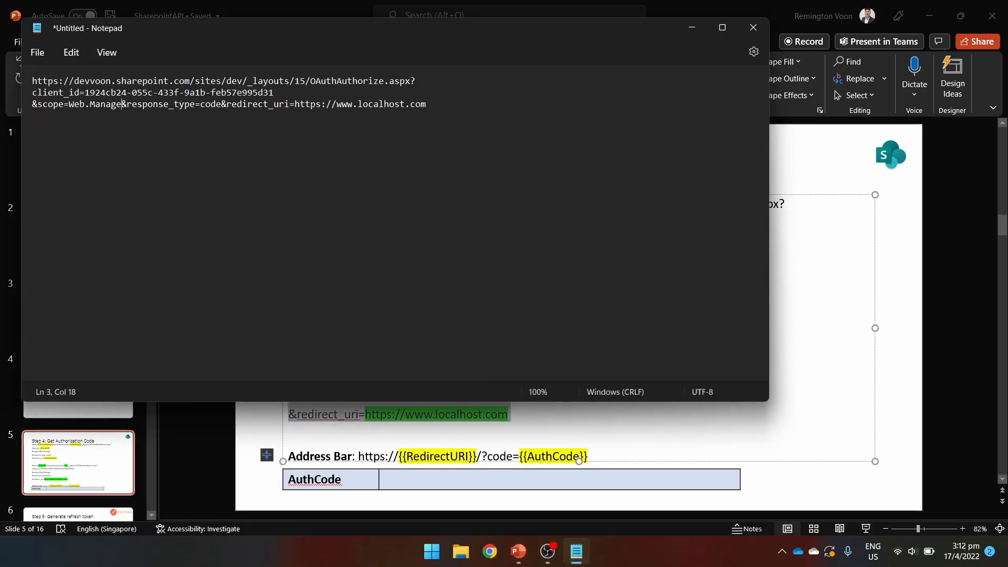
{"action": "left_click", "coordinate": [33, 104]}
{"action": "key", "text": "BackSpace"}
{"action": "left_click", "coordinate": [34, 93]}
{"action": "key", "text": "BackSpace"}
{"action": "key", "text": "ctrl+a"}
{"action": "key", "text": "ctrl+c"}
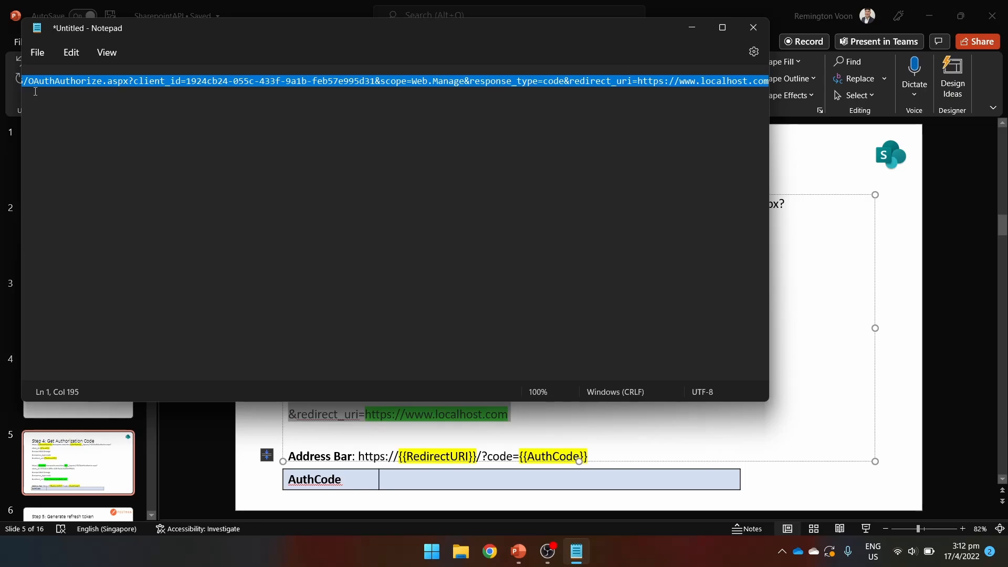
Load the single-line authorization URL in the browser.
{"action": "left_click", "coordinate": [690, 29]}
{"action": "key", "text": "ctrl+super+Right"}
{"action": "left_click", "coordinate": [370, 31]}
{"action": "key", "text": "ctrl+v"}
{"action": "key", "text": "Return"}
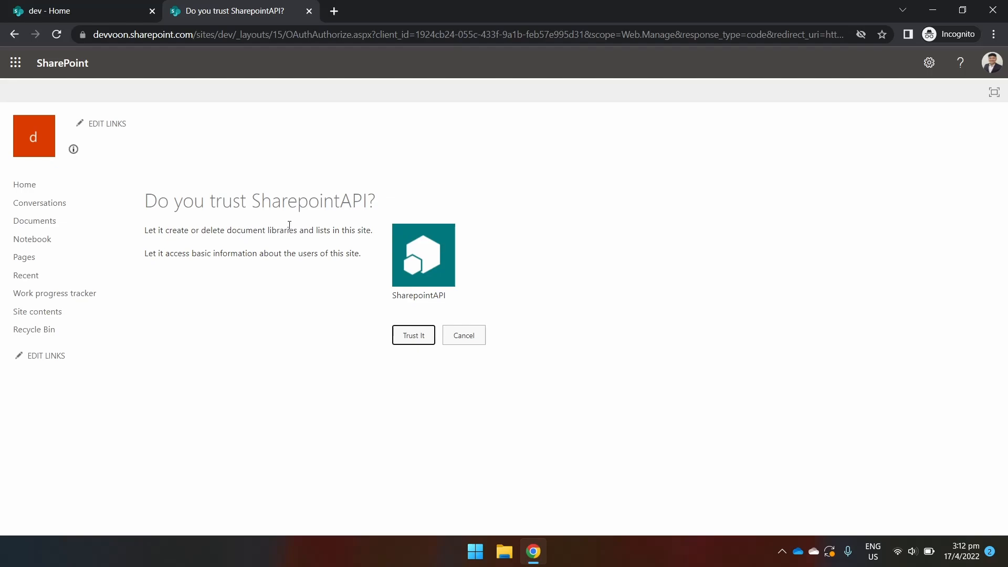
Trust the app and paste the returned authorization code into the slide's AuthCode cell.
{"action": "left_click", "coordinate": [402, 337]}
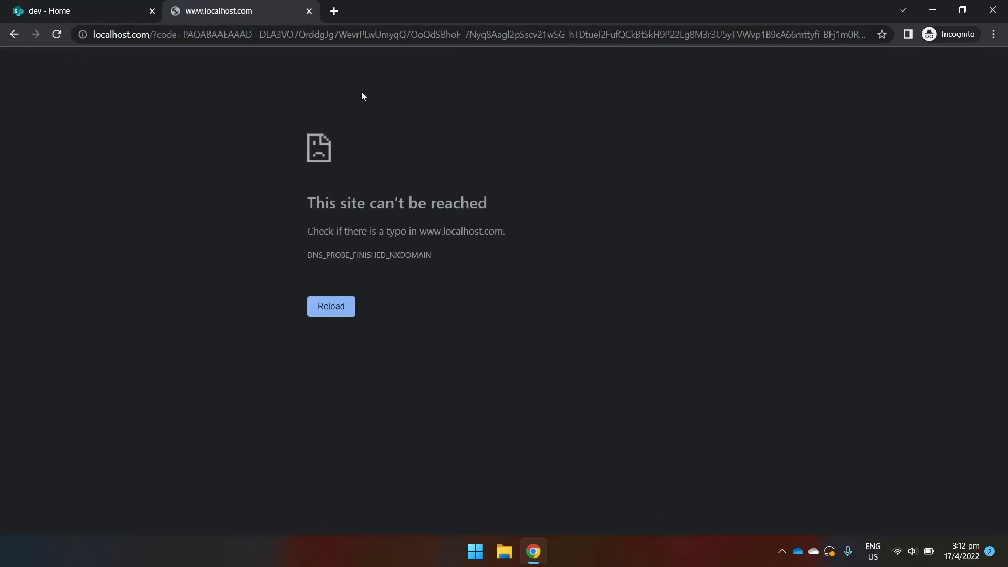
{"action": "left_click_drag", "start_coordinate": [234, 34], "coordinate": [1005, 31]}
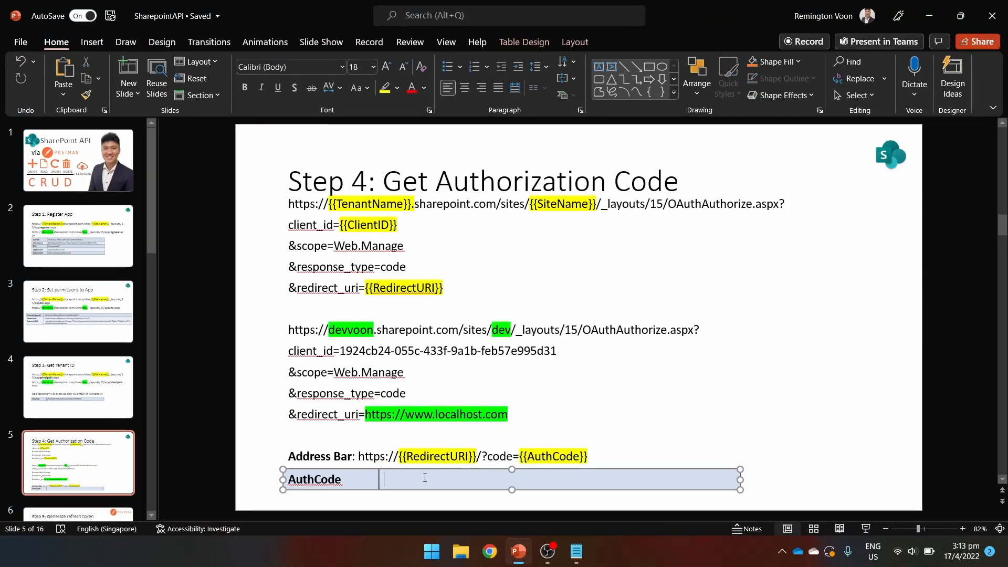
{"action": "key", "text": "ctrl+v"}
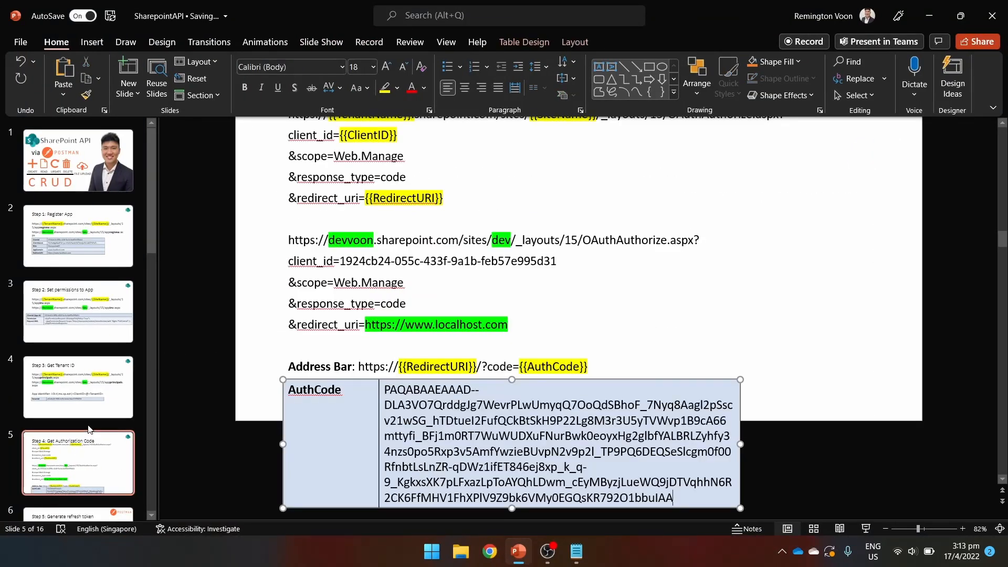
{"action": "left_click", "coordinate": [89, 433]}
{"action": "scroll", "coordinate": [86, 429], "scroll_direction": "down", "scroll_amount": 2}
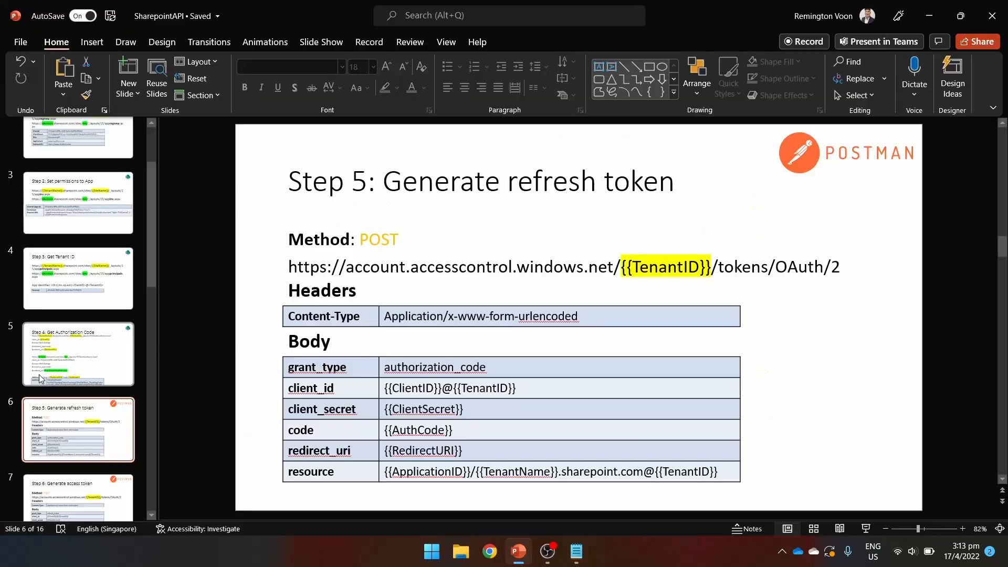
Go back to slide 2, 'Step 1: Register App', showing the ClientId and ClientSecret table.
{"action": "scroll", "coordinate": [84, 235], "scroll_direction": "up", "scroll_amount": 5}
{"action": "left_click", "coordinate": [78, 236]}
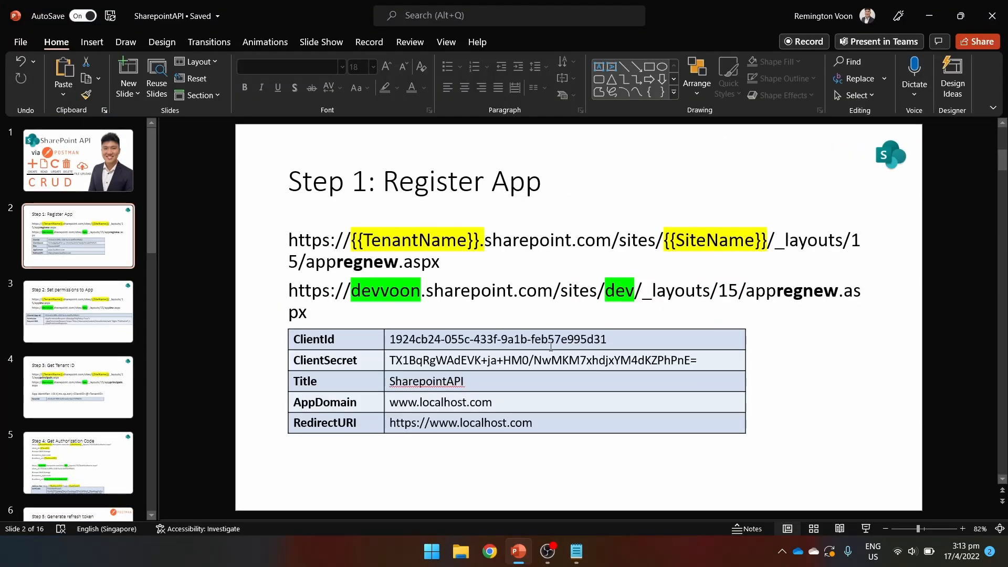